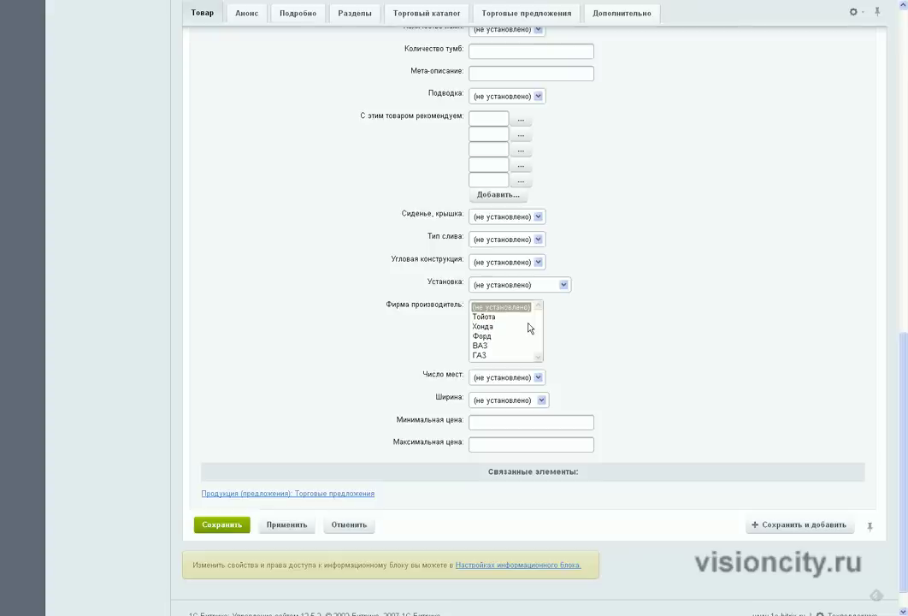
- Try selecting Тойота and Хонда in the Фирма производитель list of the new product form
{"action": "left_click", "coordinate": [484, 318]}
{"action": "left_click", "coordinate": [488, 327]}
{"action": "left_click", "coordinate": [502, 319]}
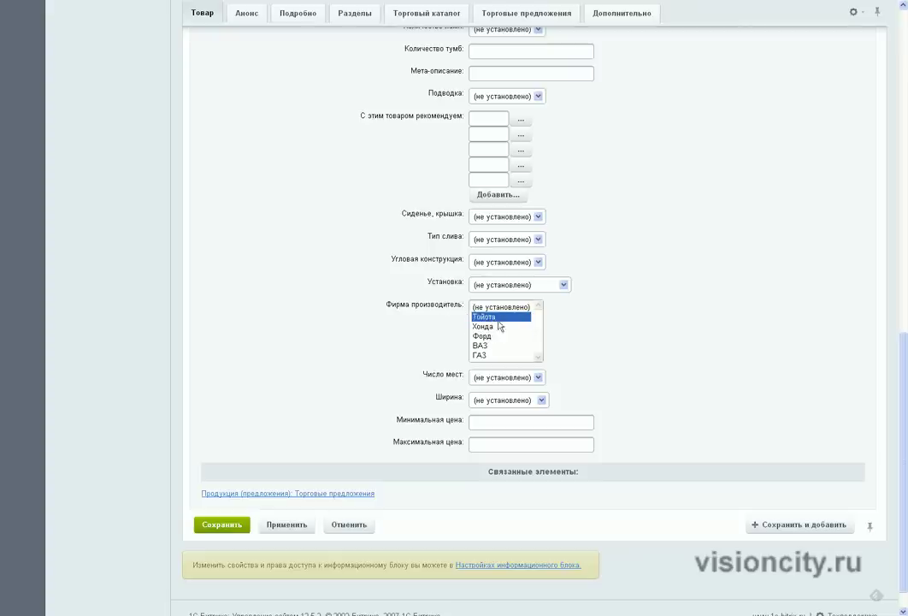
- Open the element properties of the Продукция information block, found under content information block types in Каталоги
{"action": "scroll", "coordinate": [501, 326], "scroll_direction": "up", "scroll_amount": 9}
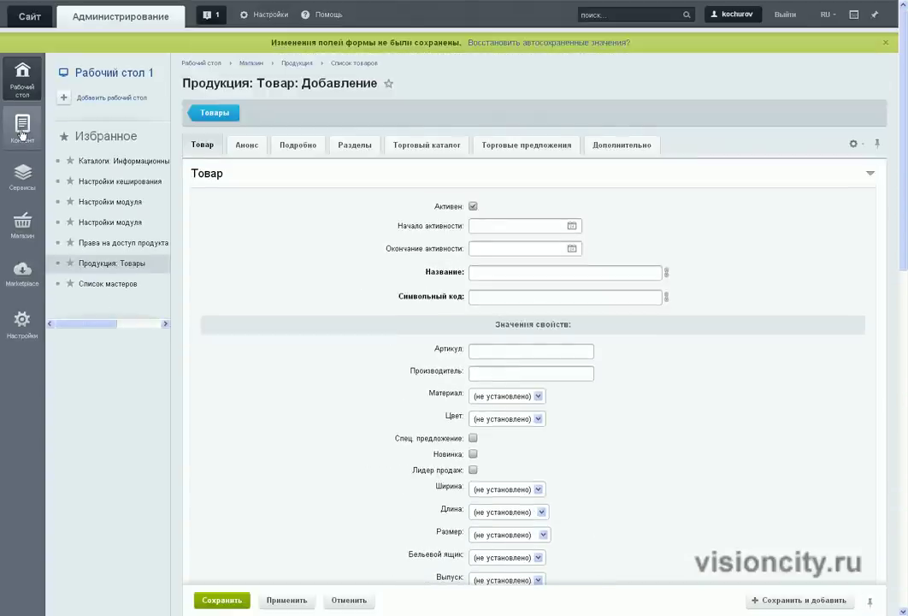
{"action": "mouse_move", "coordinate": [22, 134]}
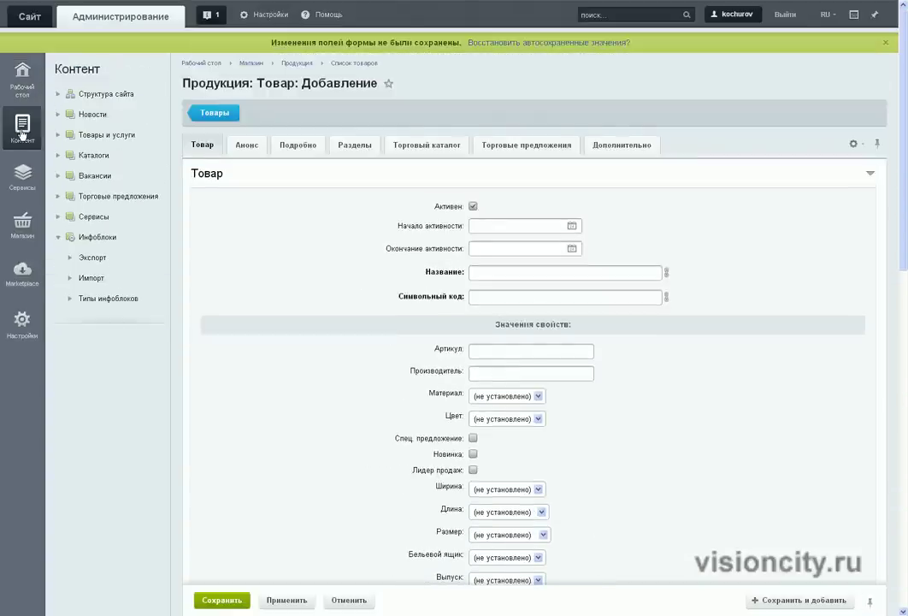
{"action": "left_click", "coordinate": [107, 301]}
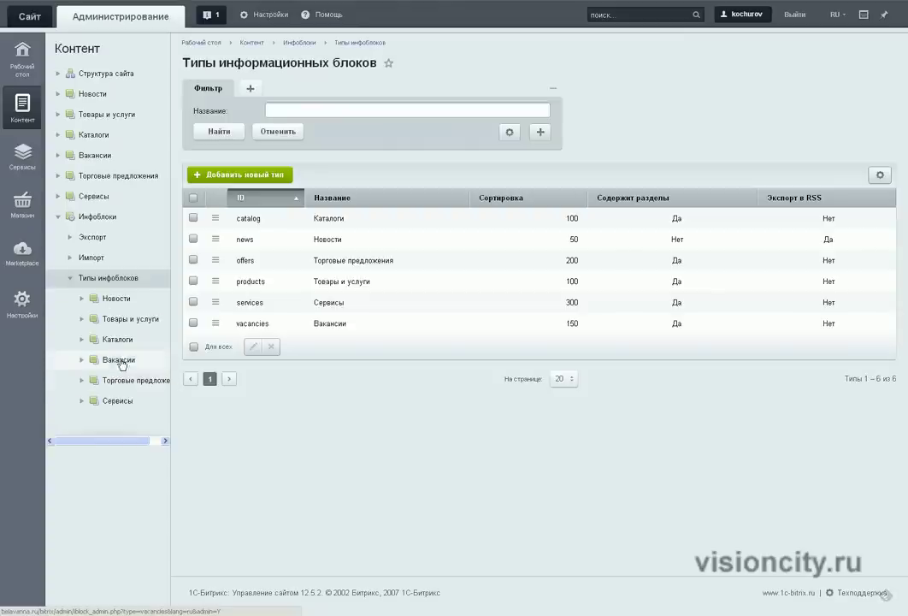
{"action": "left_click", "coordinate": [120, 348]}
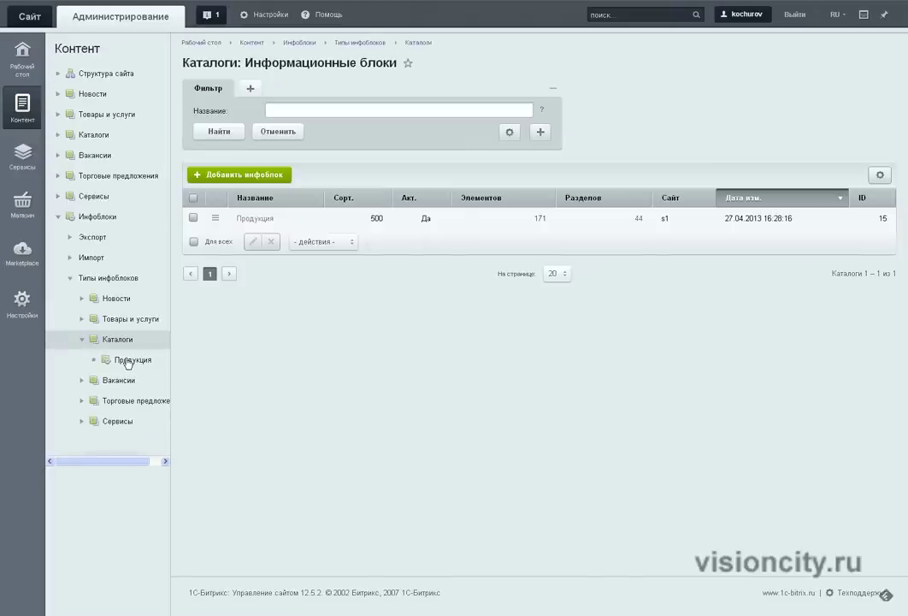
{"action": "left_click", "coordinate": [127, 361]}
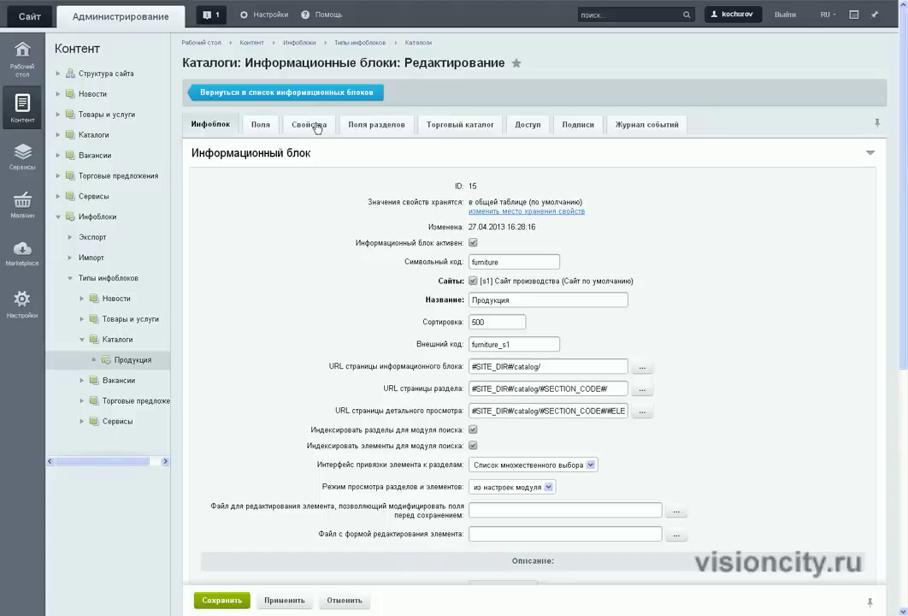
{"action": "left_click", "coordinate": [317, 126]}
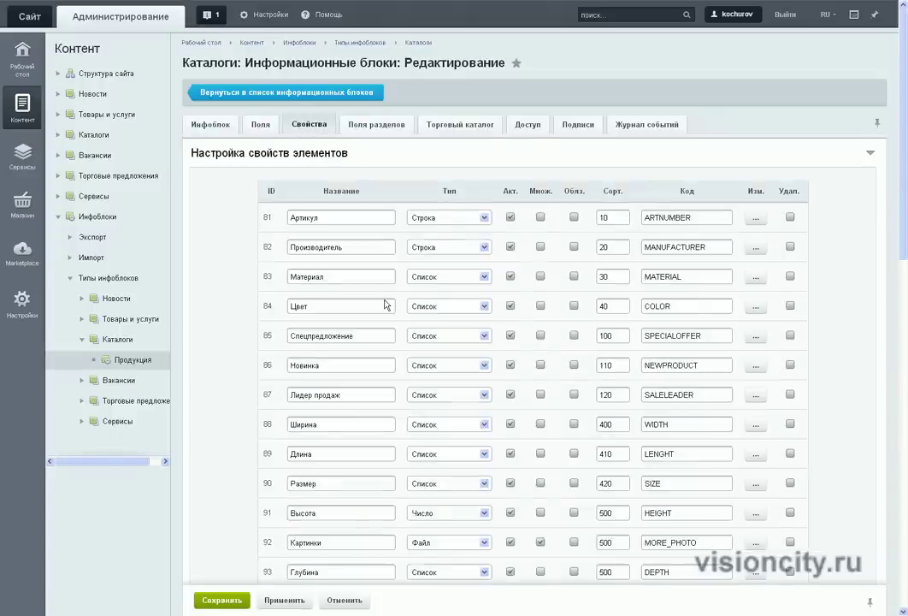
- Turn off multiple values (Множ.) for the Фирма производитель property
{"action": "scroll", "coordinate": [387, 304], "scroll_direction": "down", "scroll_amount": 5}
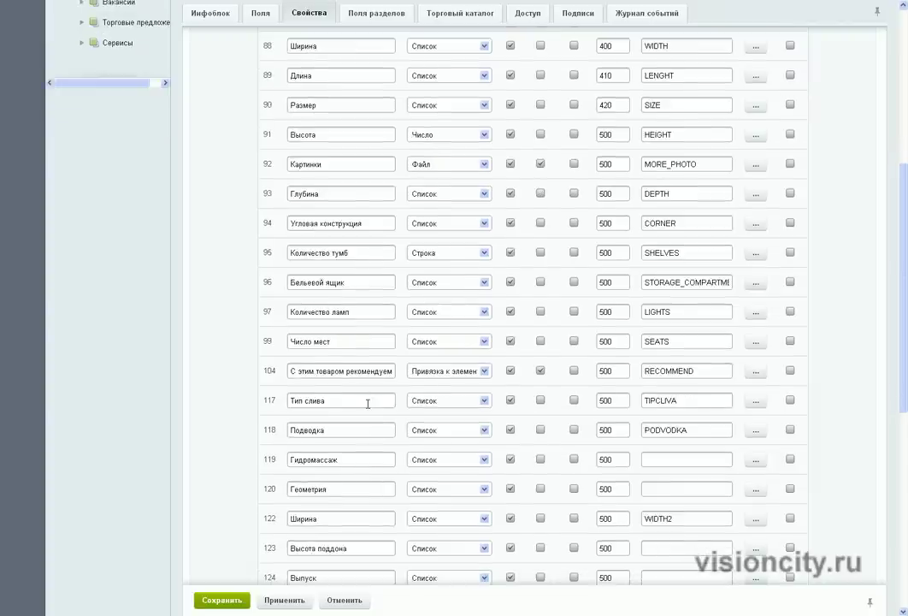
{"action": "scroll", "coordinate": [366, 415], "scroll_direction": "down", "scroll_amount": 2}
{"action": "scroll", "coordinate": [363, 420], "scroll_direction": "down", "scroll_amount": 2}
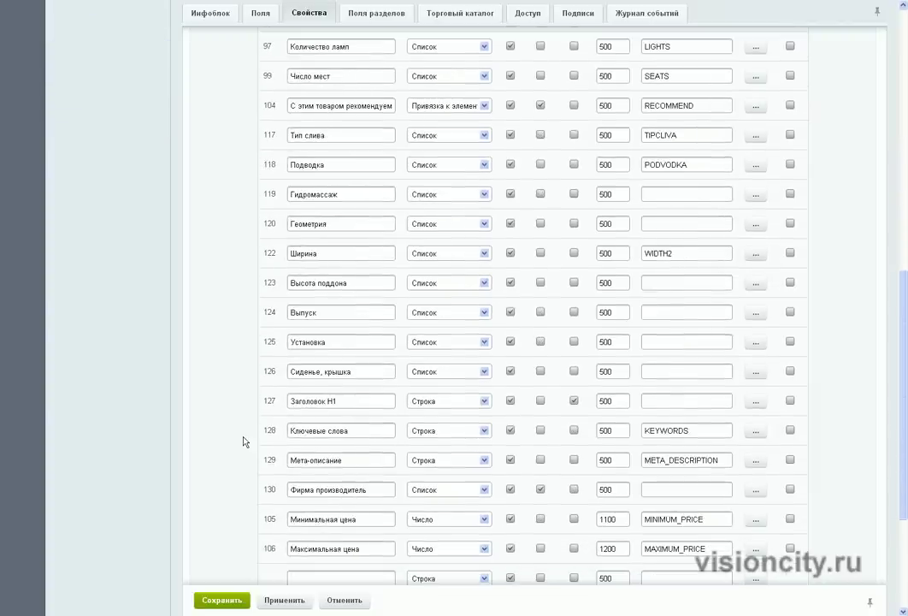
{"action": "scroll", "coordinate": [243, 442], "scroll_direction": "down", "scroll_amount": 1}
{"action": "left_click_drag", "start_coordinate": [345, 452], "coordinate": [305, 452]}
{"action": "left_click", "coordinate": [359, 451]}
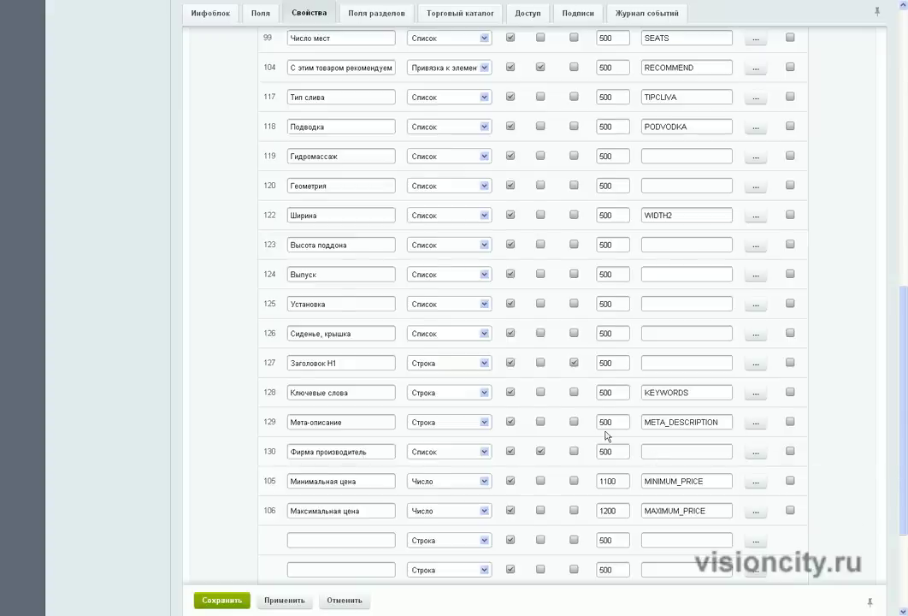
{"action": "scroll", "coordinate": [606, 435], "scroll_direction": "up", "scroll_amount": 1}
{"action": "scroll", "coordinate": [607, 434], "scroll_direction": "up", "scroll_amount": 15}
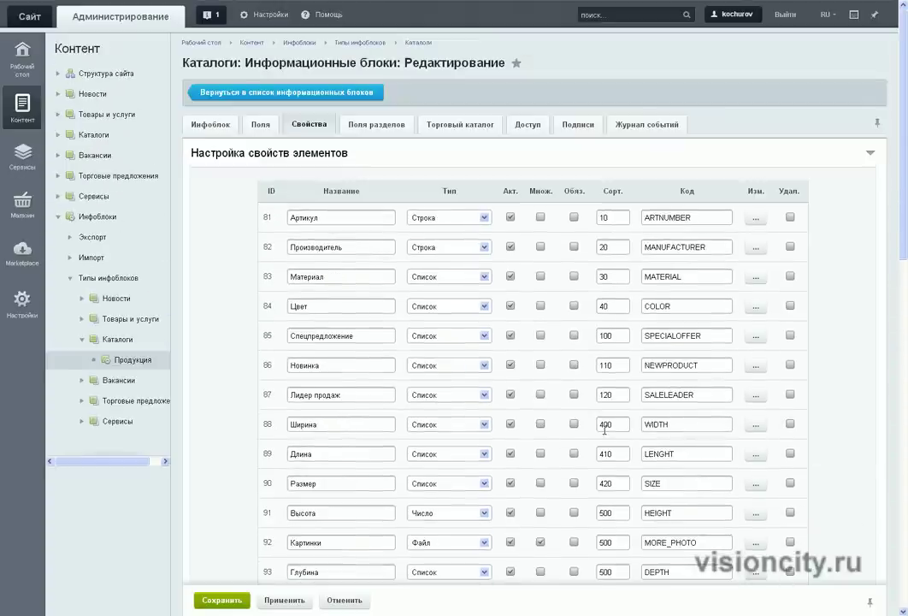
{"action": "scroll", "coordinate": [605, 431], "scroll_direction": "down", "scroll_amount": 2}
{"action": "scroll", "coordinate": [605, 430], "scroll_direction": "down", "scroll_amount": 6}
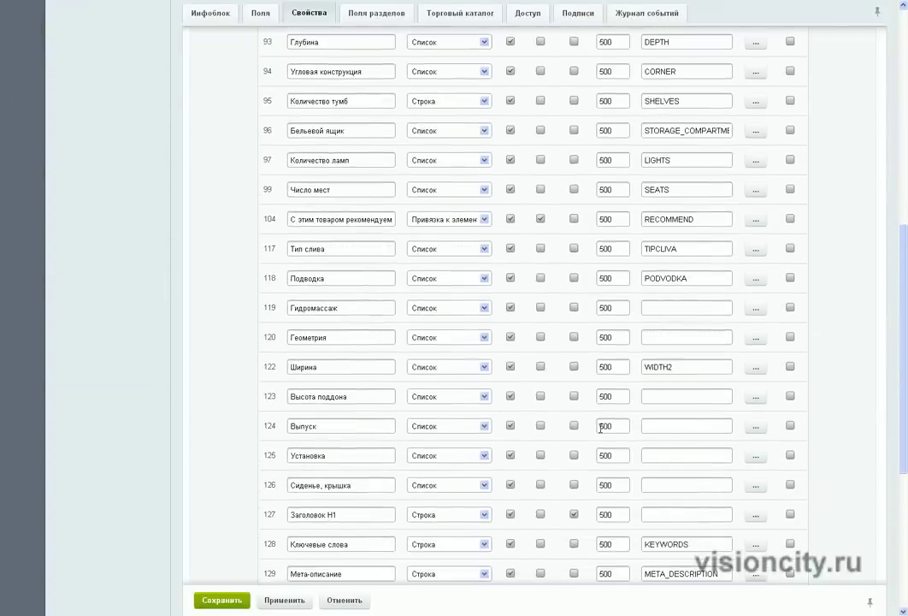
{"action": "scroll", "coordinate": [585, 439], "scroll_direction": "down", "scroll_amount": 2}
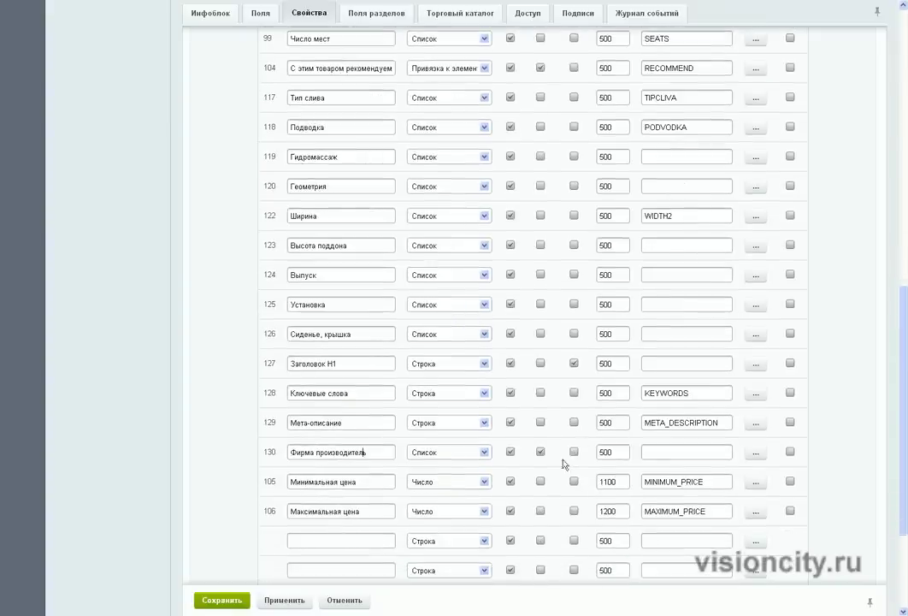
{"action": "left_click", "coordinate": [540, 452]}
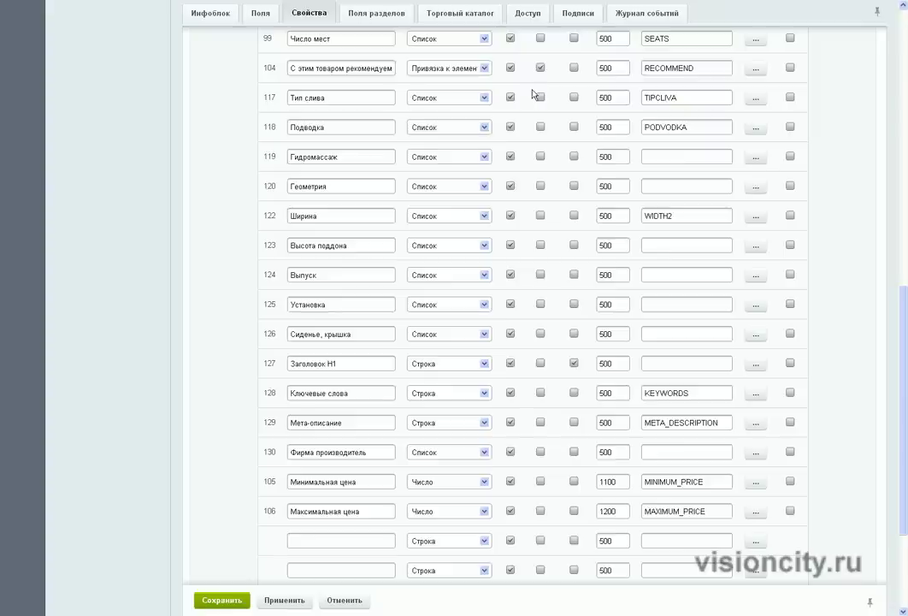
- In the Фирма производитель property's detailed settings, enable display in the smart filter and inclusion of its values in search
{"action": "scroll", "coordinate": [534, 94], "scroll_direction": "up", "scroll_amount": 8}
{"action": "scroll", "coordinate": [535, 119], "scroll_direction": "up", "scroll_amount": 2}
{"action": "scroll", "coordinate": [534, 132], "scroll_direction": "down", "scroll_amount": 3}
{"action": "scroll", "coordinate": [541, 351], "scroll_direction": "down", "scroll_amount": 7}
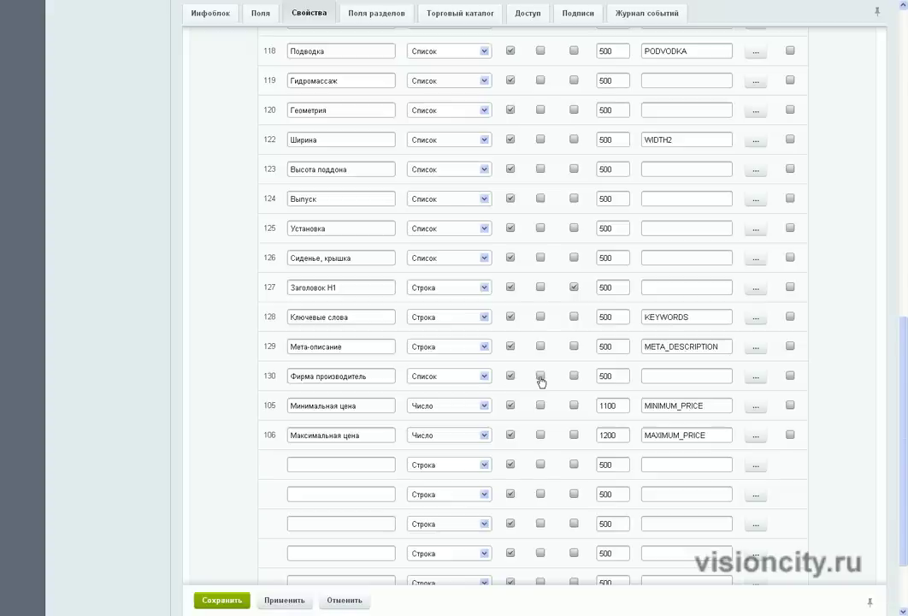
{"action": "left_click", "coordinate": [756, 377]}
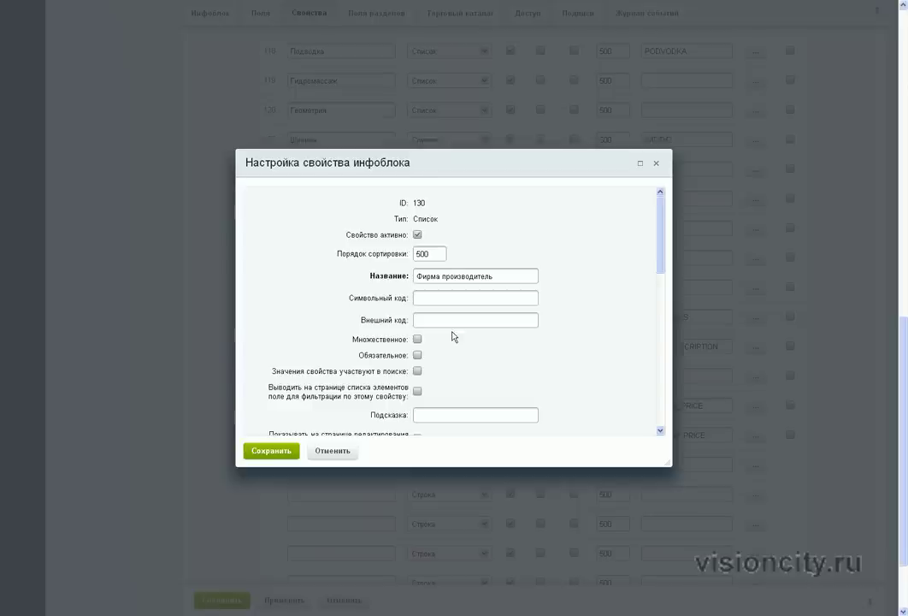
{"action": "scroll", "coordinate": [453, 279], "scroll_direction": "down", "scroll_amount": 3}
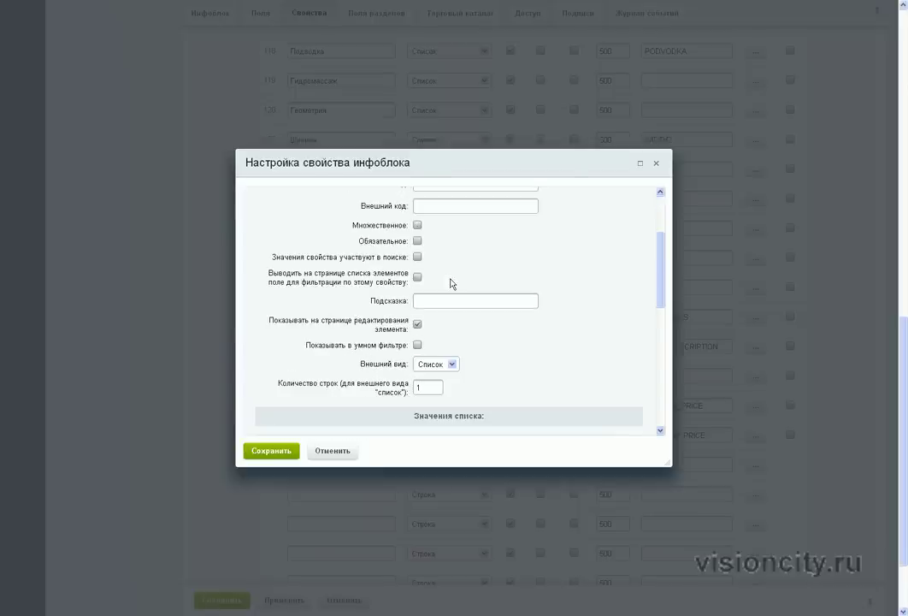
{"action": "scroll", "coordinate": [482, 293], "scroll_direction": "up", "scroll_amount": 1}
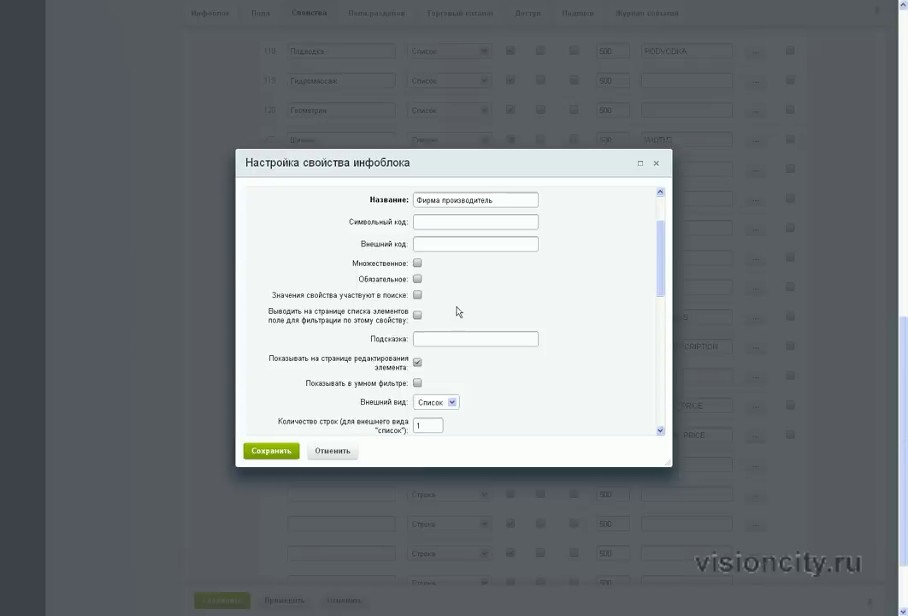
{"action": "left_click", "coordinate": [418, 361]}
{"action": "scroll", "coordinate": [419, 366], "scroll_direction": "down", "scroll_amount": 2}
{"action": "scroll", "coordinate": [419, 367], "scroll_direction": "up", "scroll_amount": 1}
{"action": "scroll", "coordinate": [419, 366], "scroll_direction": "up", "scroll_amount": 2}
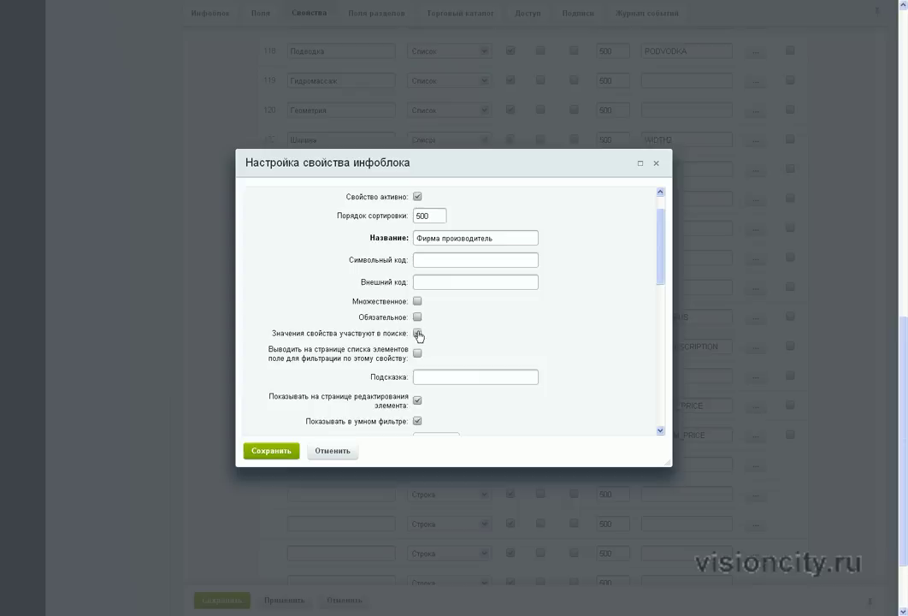
{"action": "left_click", "coordinate": [418, 335]}
- Check the Материал reference screenshot in Adobe Photoshop, enable the property's filter field on the element list page, and save the property settings
{"action": "key", "text": "alt+Tab"}
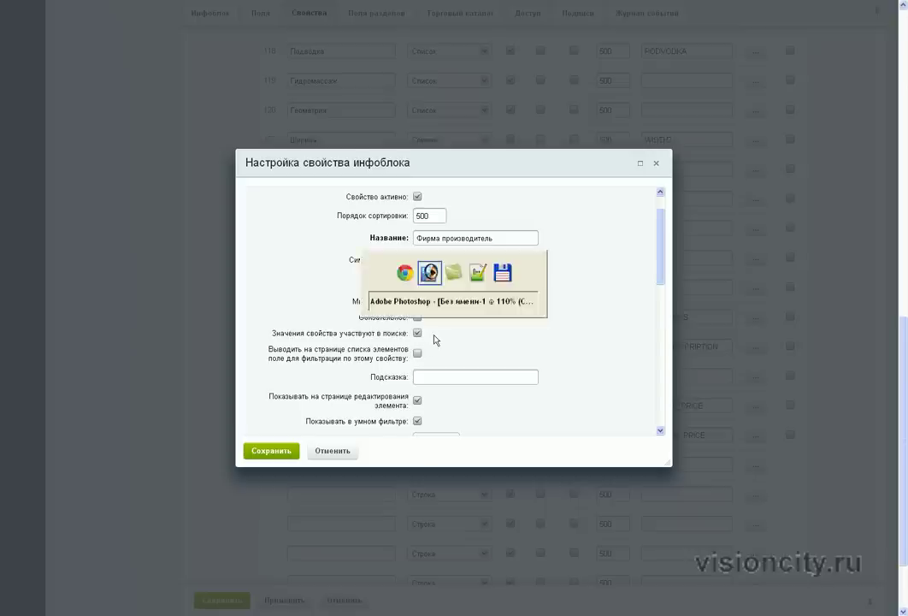
{"action": "key", "text": "alt+Tab"}
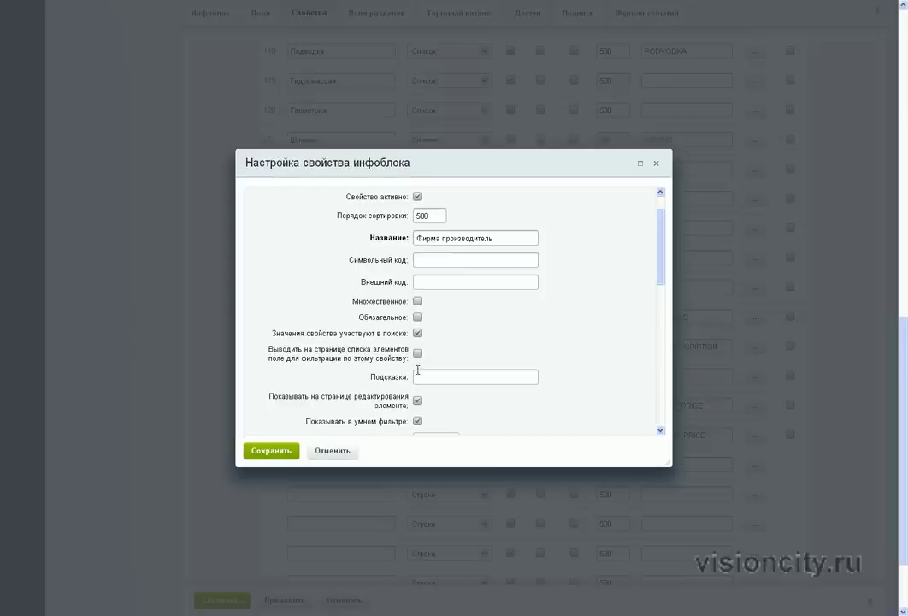
{"action": "key", "text": "alt+Tab"}
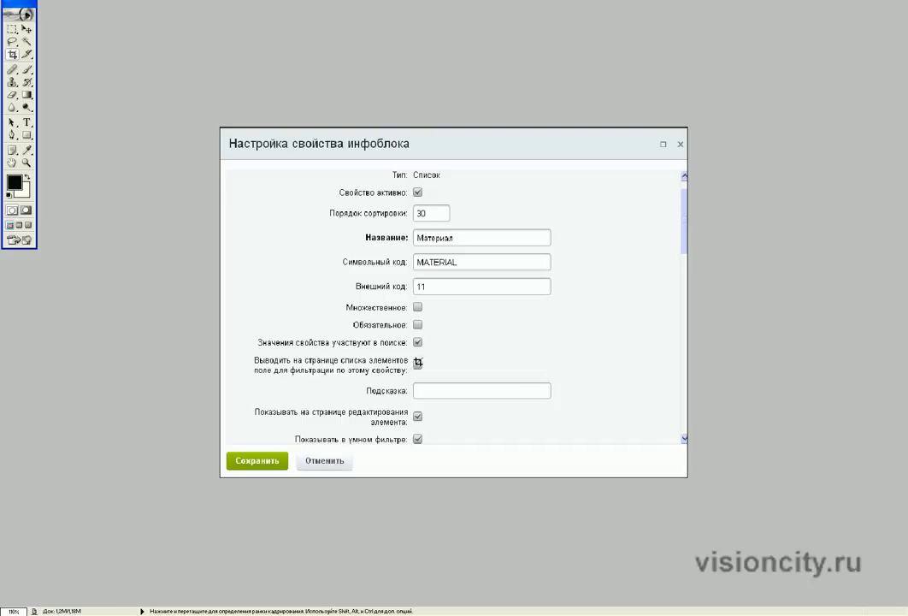
{"action": "key", "text": "alt+Tab"}
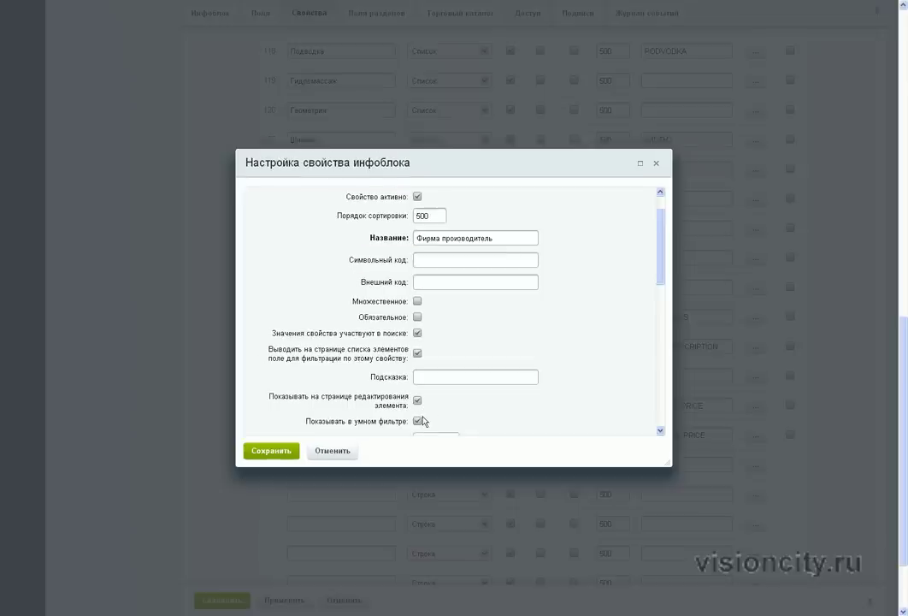
{"action": "scroll", "coordinate": [428, 419], "scroll_direction": "down", "scroll_amount": 2}
{"action": "scroll", "coordinate": [429, 415], "scroll_direction": "down", "scroll_amount": 1}
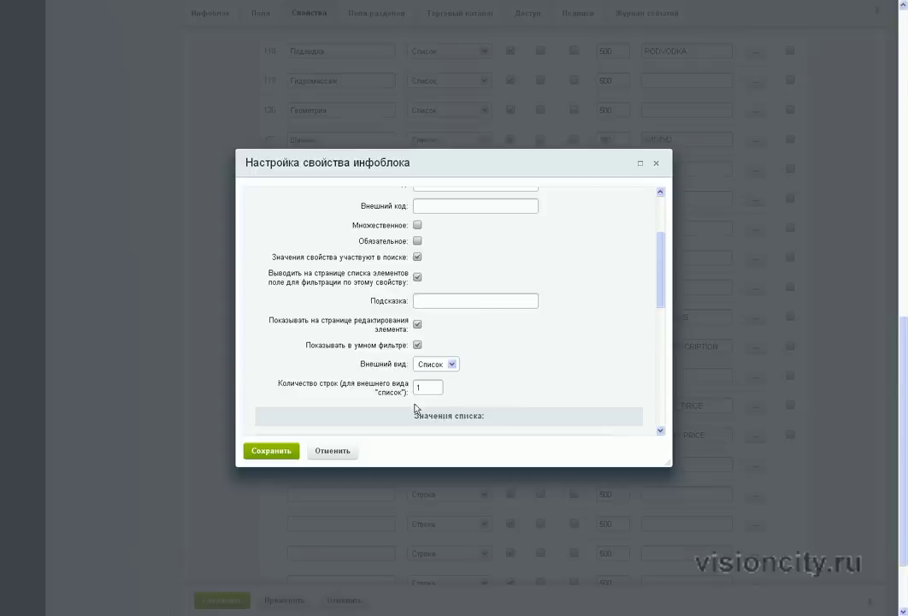
{"action": "left_click", "coordinate": [282, 452]}
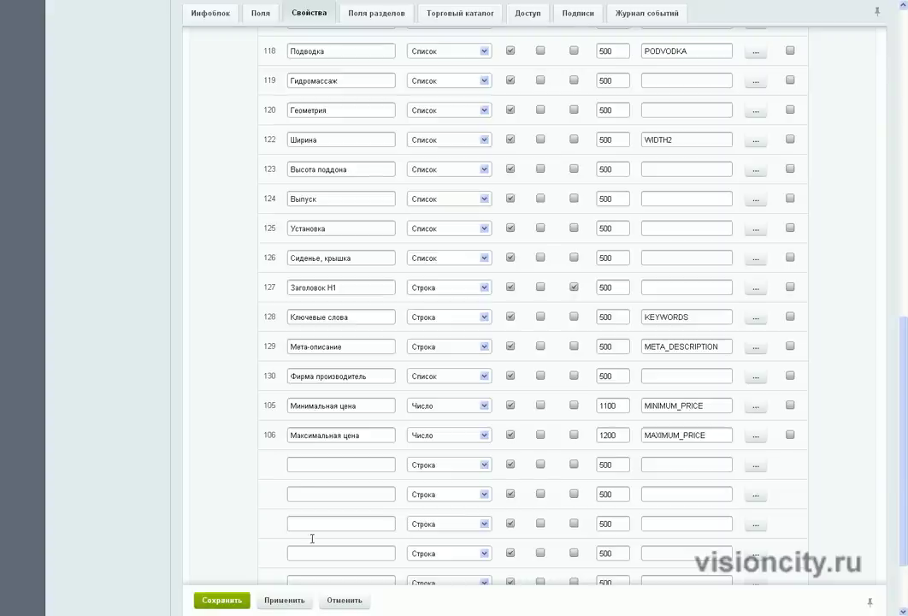
- Apply and save the changes to the Продукция information block
{"action": "left_click", "coordinate": [285, 600]}
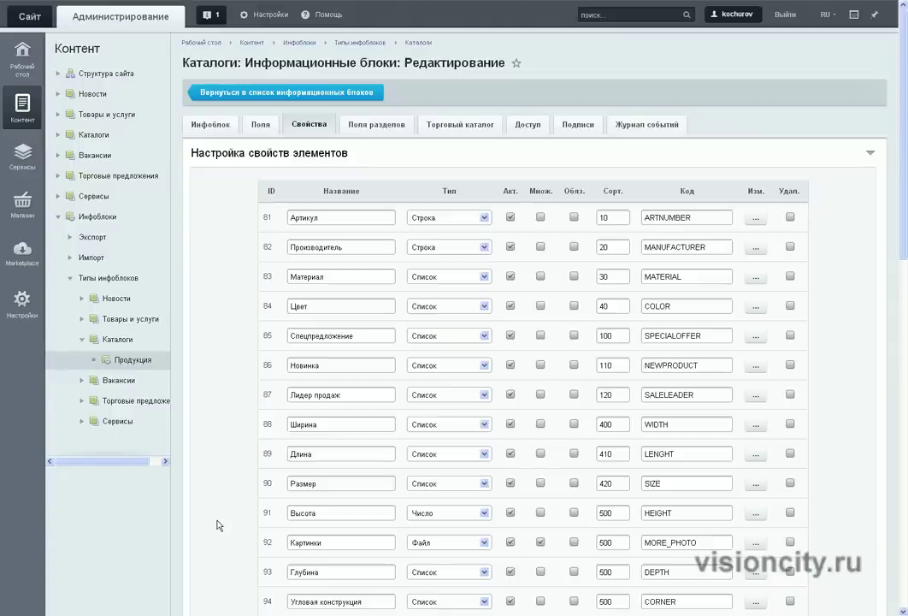
{"action": "scroll", "coordinate": [219, 526], "scroll_direction": "down", "scroll_amount": 5}
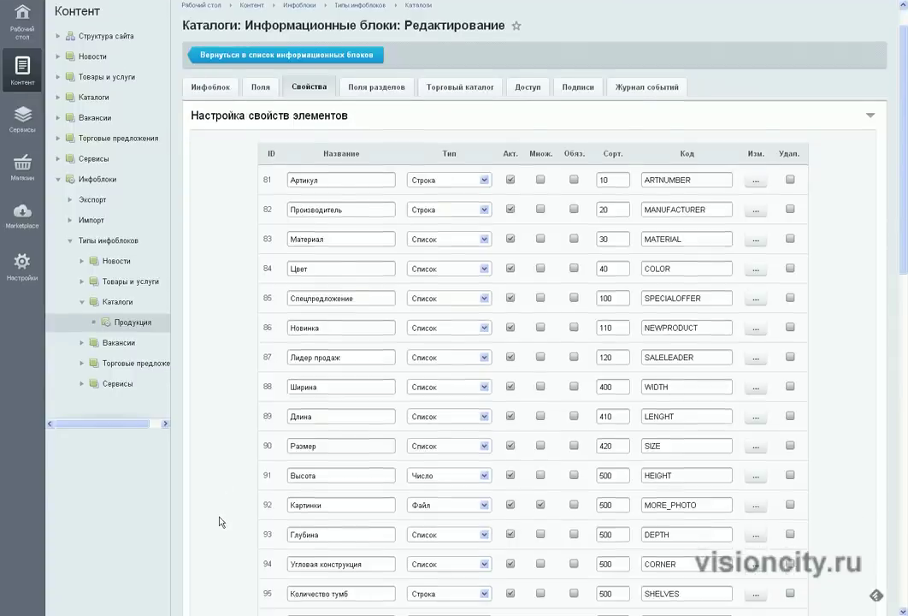
{"action": "scroll", "coordinate": [219, 600], "scroll_direction": "down", "scroll_amount": 1}
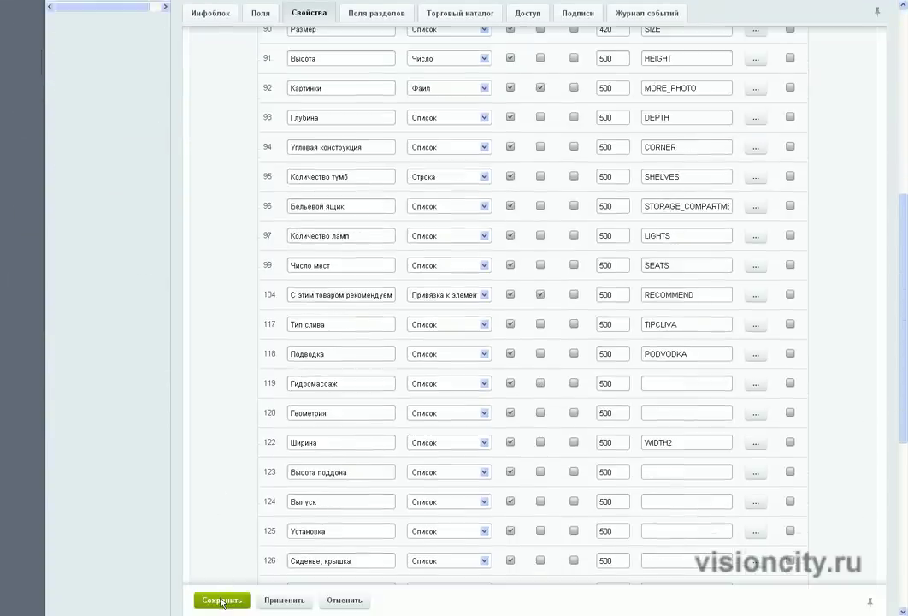
{"action": "scroll", "coordinate": [220, 601], "scroll_direction": "down", "scroll_amount": 2}
{"action": "left_click", "coordinate": [220, 600]}
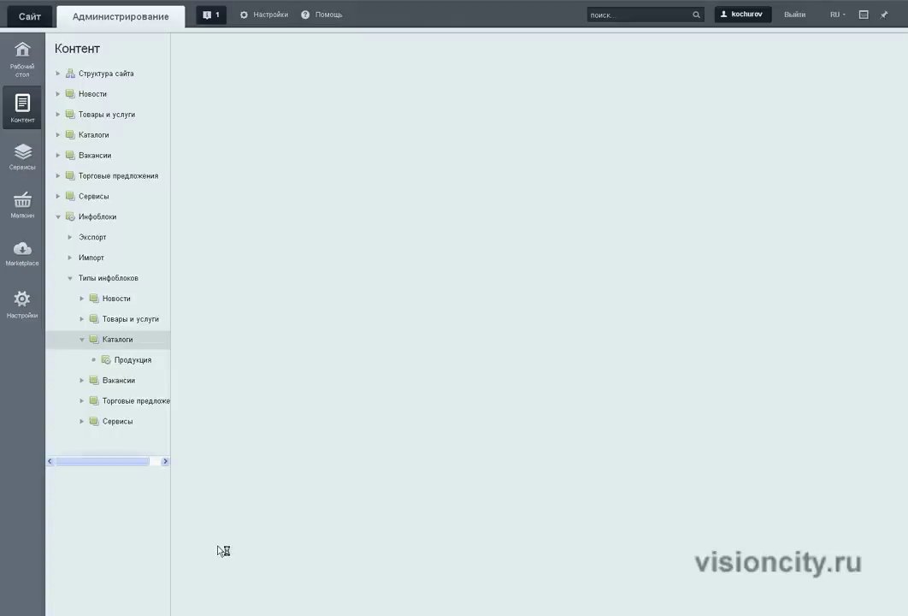
- Start adding a new product from the favourite Продукция: Товары list
{"action": "left_click", "coordinate": [21, 55]}
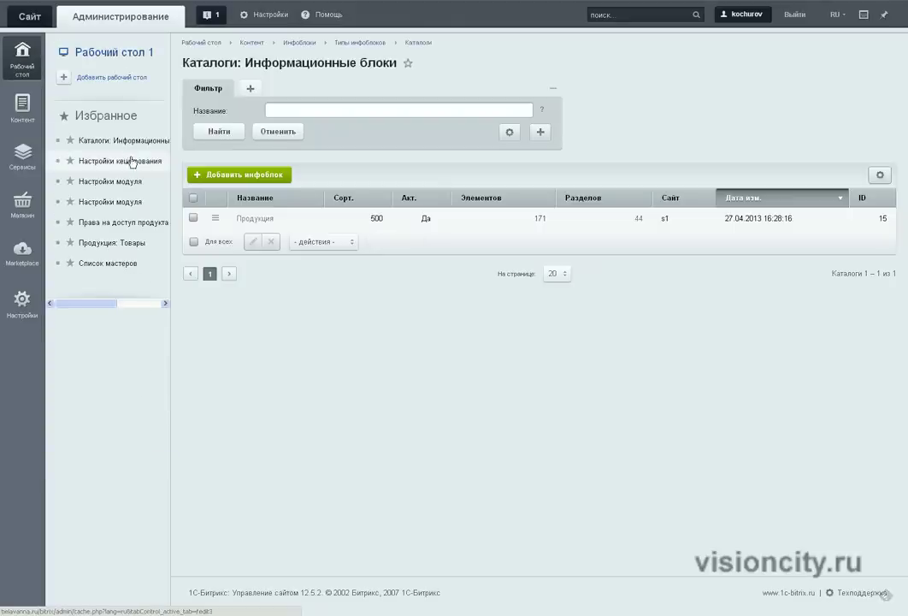
{"action": "left_click", "coordinate": [126, 246]}
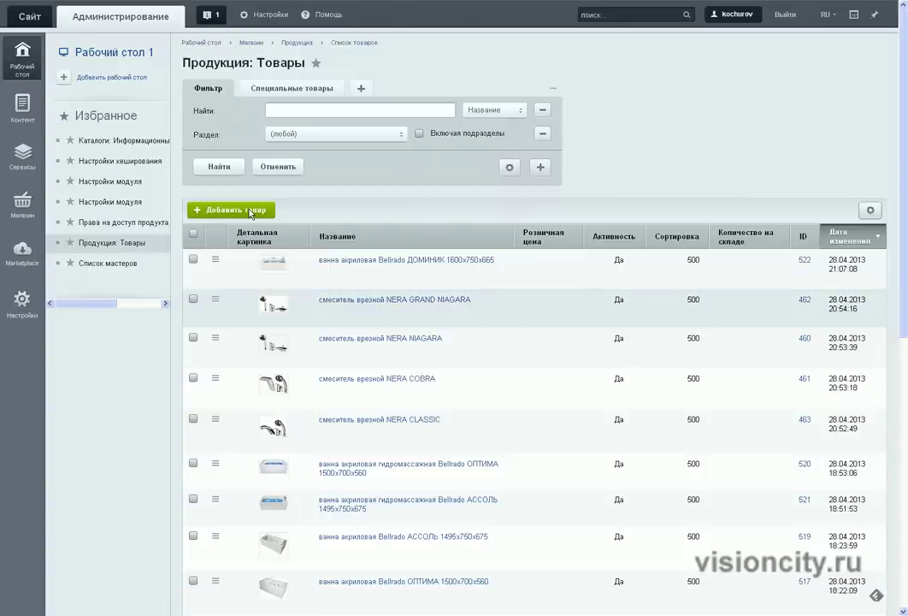
{"action": "left_click", "coordinate": [250, 211]}
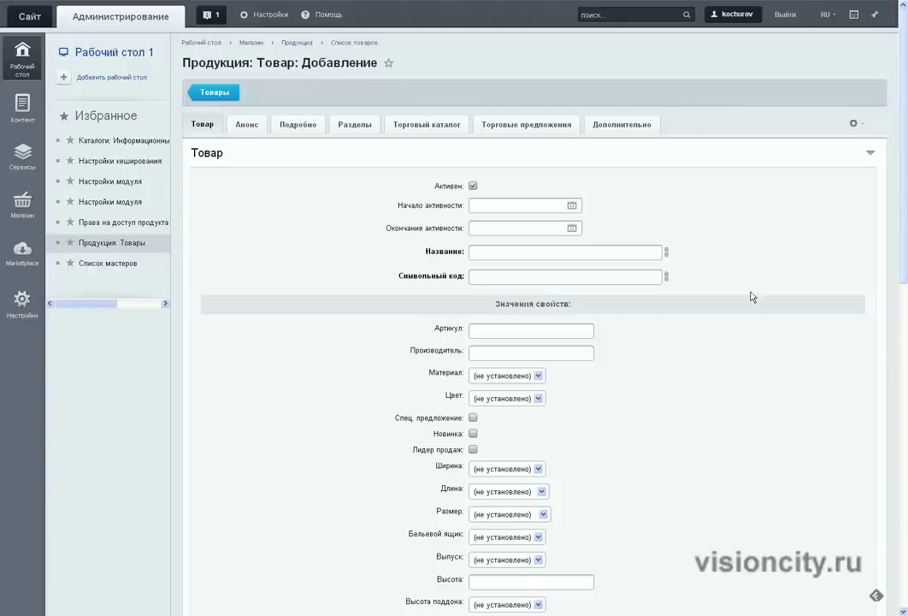
- Examine the choices offered for Фирма производитель in the new product form, keeping it at (не установлено)
{"action": "scroll", "coordinate": [633, 308], "scroll_direction": "down", "scroll_amount": 6}
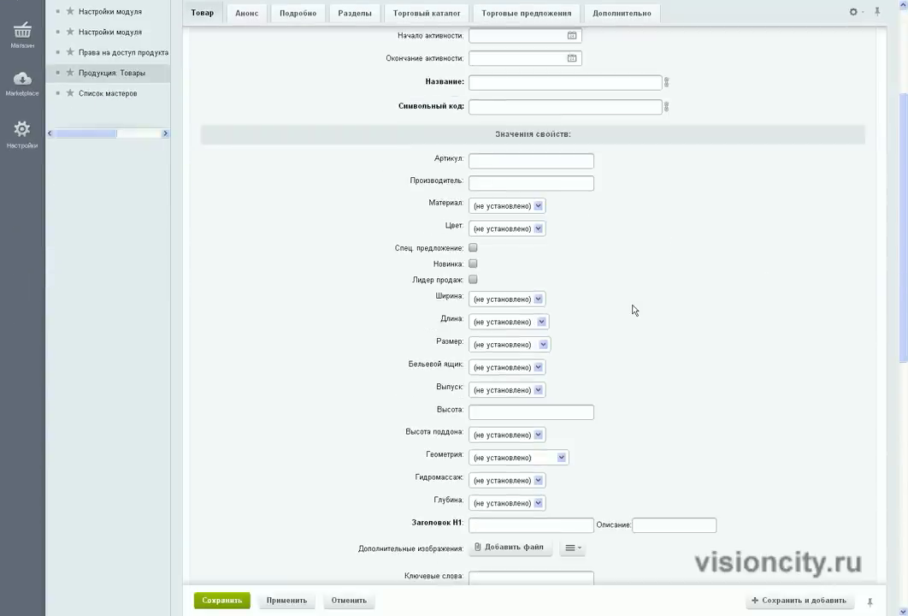
{"action": "scroll", "coordinate": [634, 316], "scroll_direction": "down", "scroll_amount": 3}
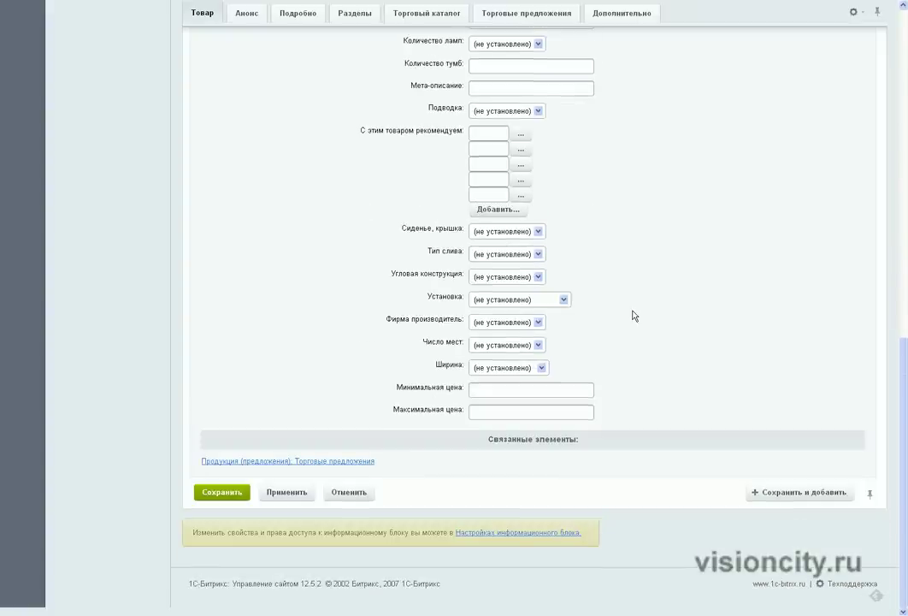
{"action": "left_click", "coordinate": [531, 323]}
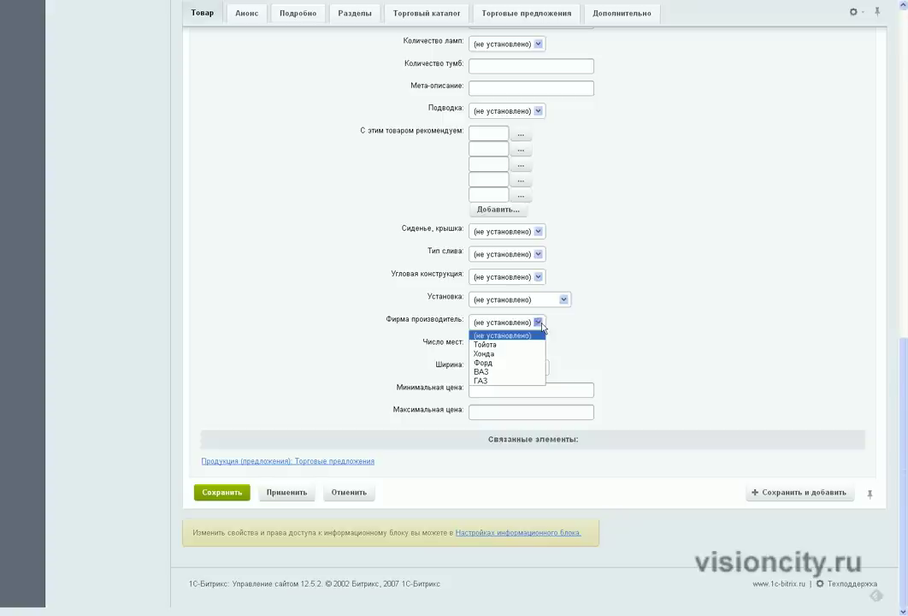
{"action": "left_click", "coordinate": [505, 335]}
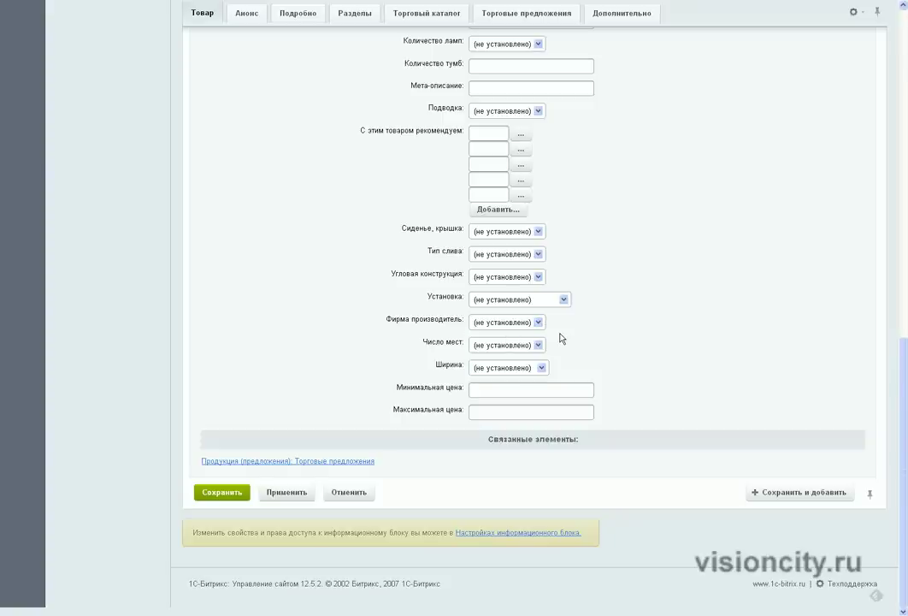